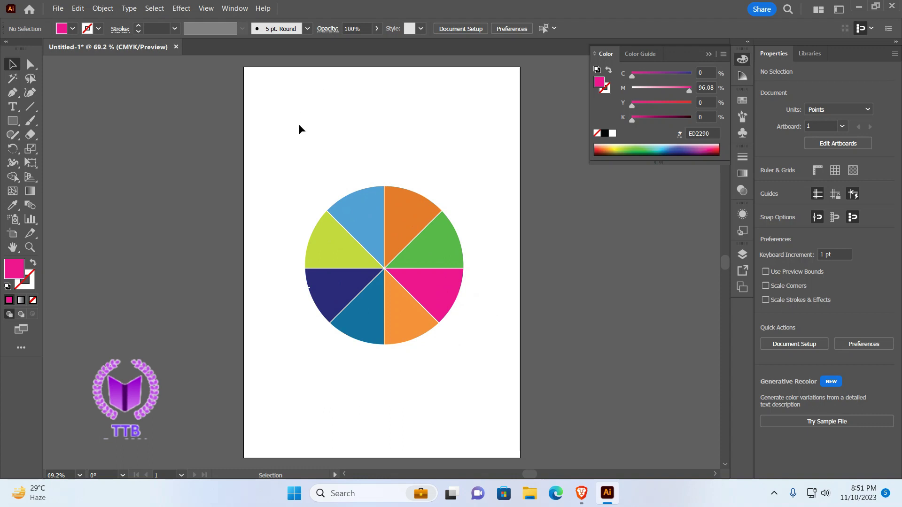
Marquee-select all eight pie slices and delete them, leaving an empty artboard.
{"action": "left_click_drag", "start_coordinate": [289, 137], "coordinate": [476, 359]}
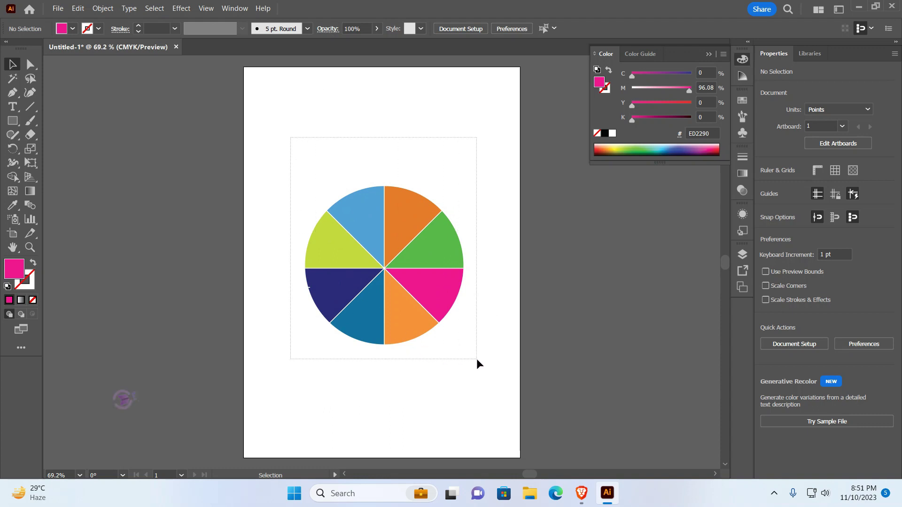
{"action": "key", "text": "Delete"}
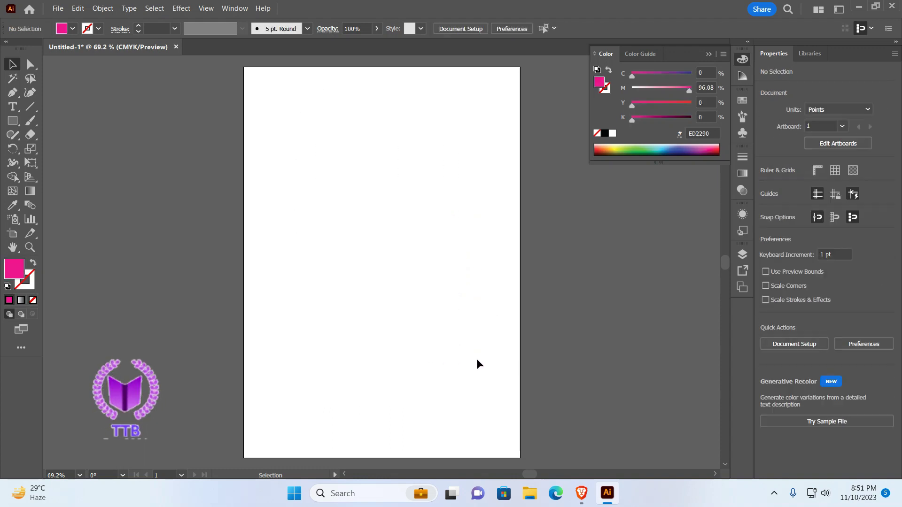
Draw a pink circle about 354 pt wide with the Ellipse tool.
{"action": "left_click", "coordinate": [10, 125]}
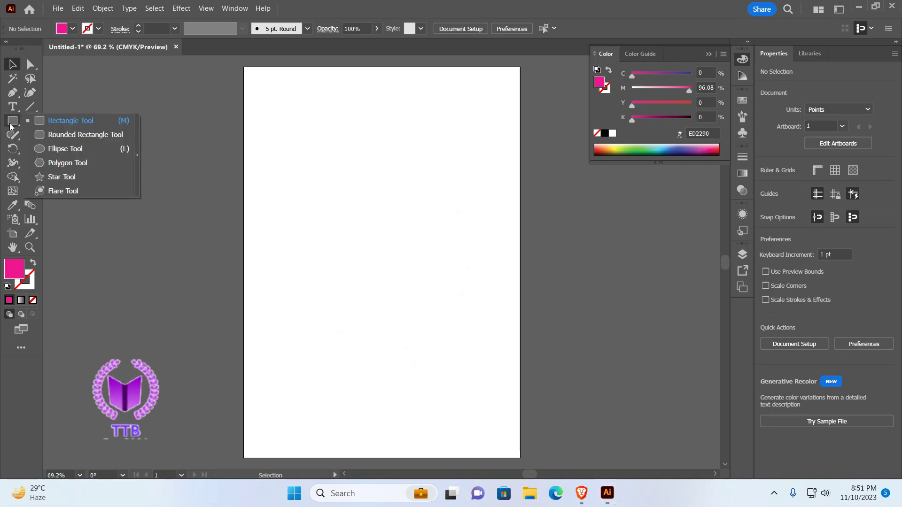
{"action": "left_click", "coordinate": [64, 150]}
{"action": "left_click_drag", "start_coordinate": [381, 261], "coordinate": [380, 191]}
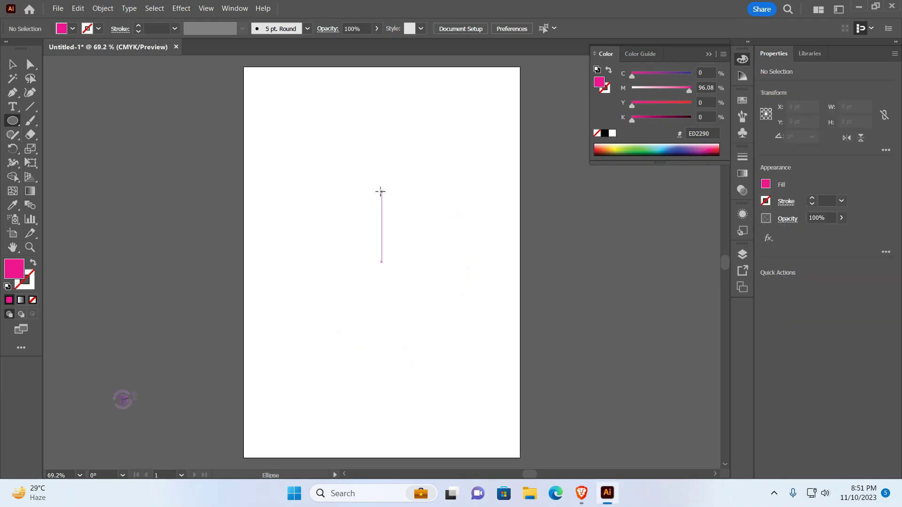
{"action": "mouse_move", "coordinate": [330, 169]}
{"action": "left_mouse_down"}
{"action": "mouse_move", "coordinate": [418, 340]}
{"action": "mouse_move", "coordinate": [398, 315]}
{"action": "mouse_move", "coordinate": [409, 328]}
{"action": "left_mouse_up"}
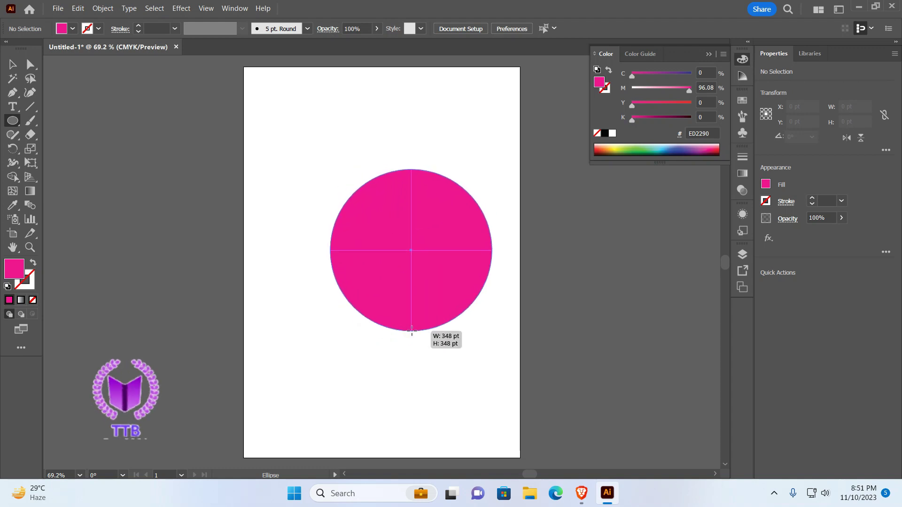
{"action": "left_click_drag", "start_coordinate": [408, 328], "coordinate": [413, 333]}
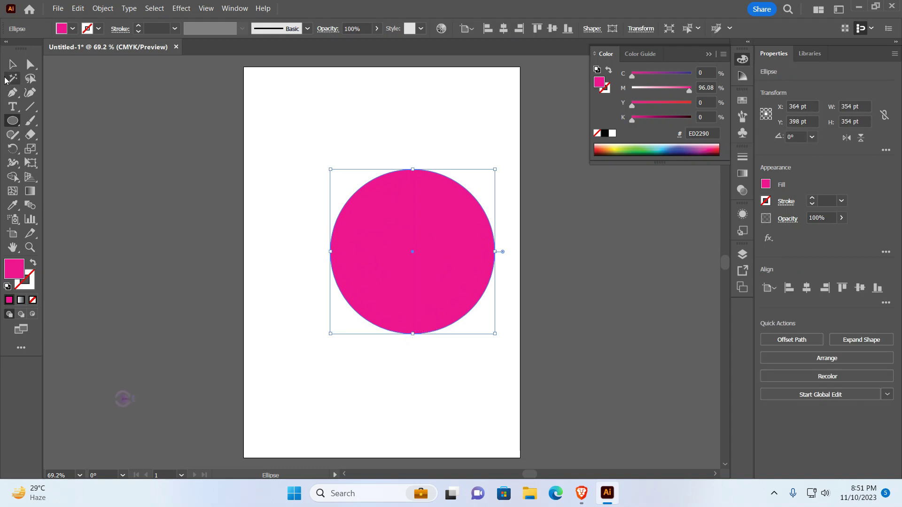
Move the circle up-left and draw a 4 pt by 415 pt vertical bar through it.
{"action": "left_click", "coordinate": [13, 64]}
{"action": "mouse_move", "coordinate": [446, 223]}
{"action": "left_mouse_down"}
{"action": "mouse_move", "coordinate": [382, 207]}
{"action": "mouse_move", "coordinate": [399, 208]}
{"action": "left_mouse_up"}
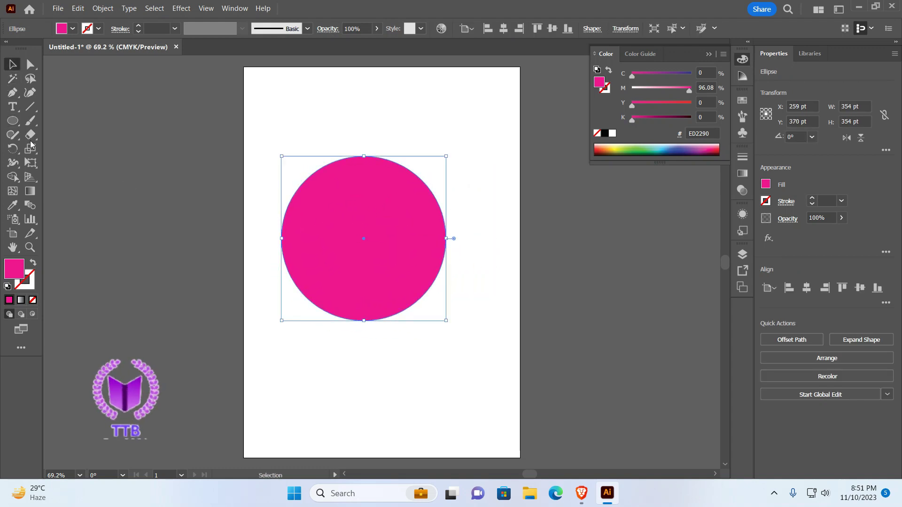
{"action": "left_click", "coordinate": [14, 122]}
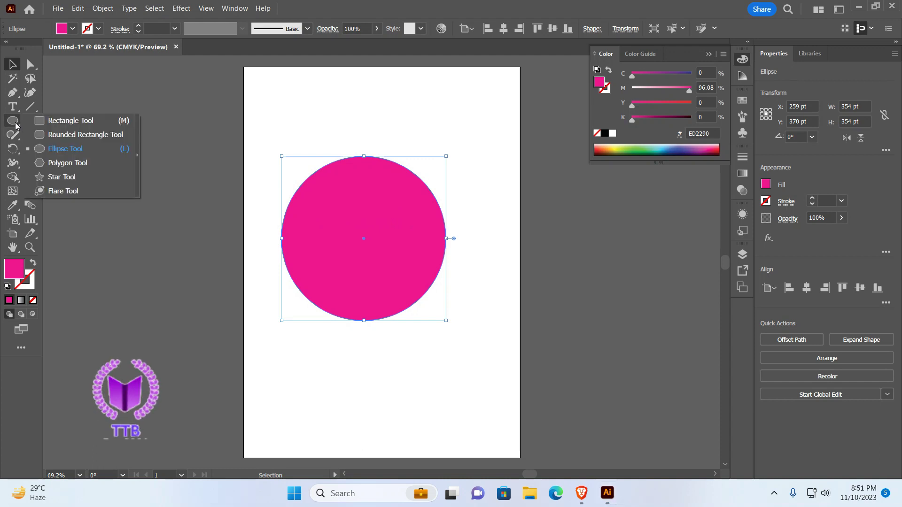
{"action": "left_click", "coordinate": [92, 123]}
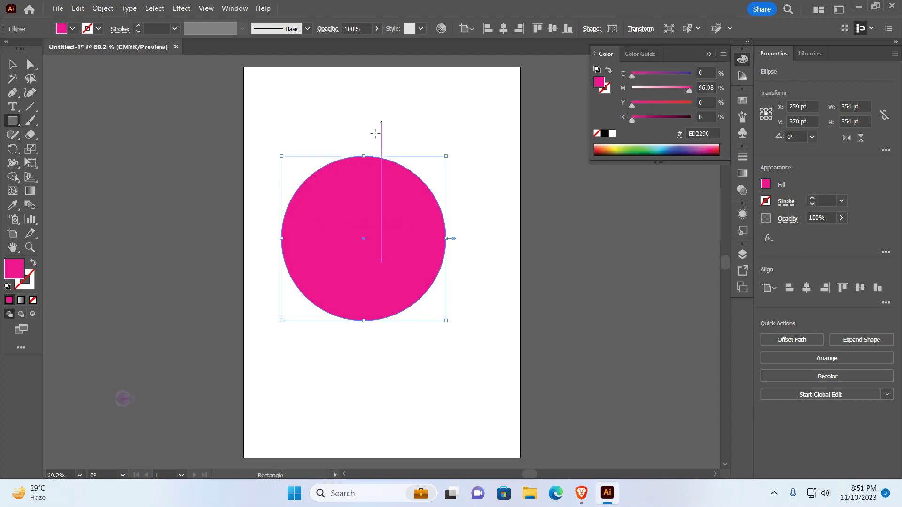
{"action": "left_click_drag", "start_coordinate": [360, 147], "coordinate": [368, 335]}
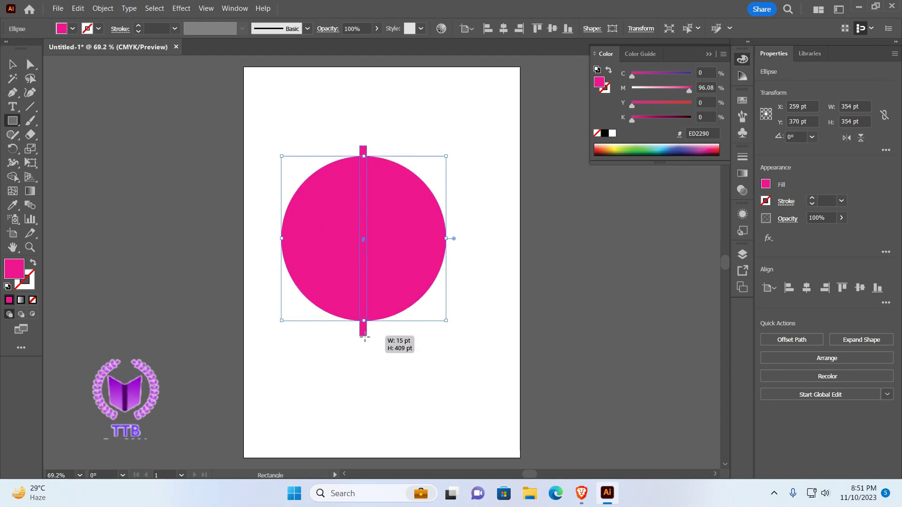
{"action": "left_click_drag", "start_coordinate": [368, 335], "coordinate": [358, 339]}
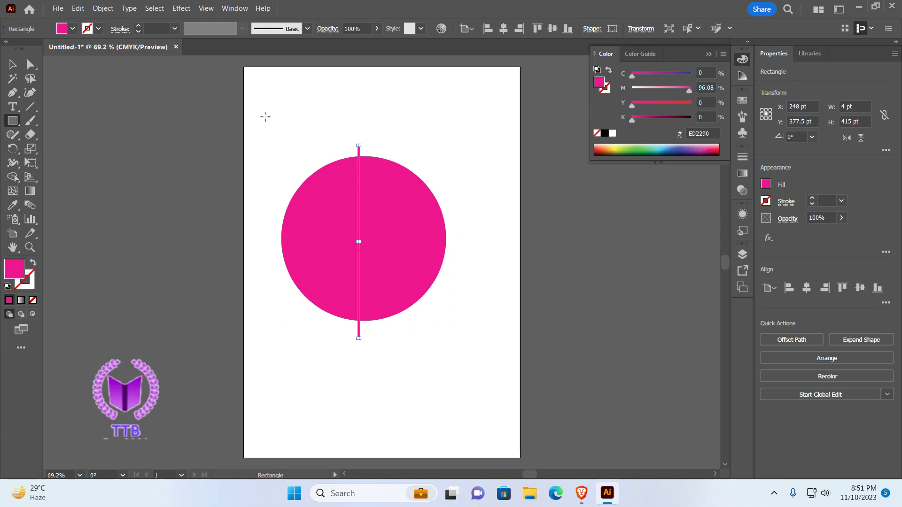
{"action": "left_click", "coordinate": [77, 30]}
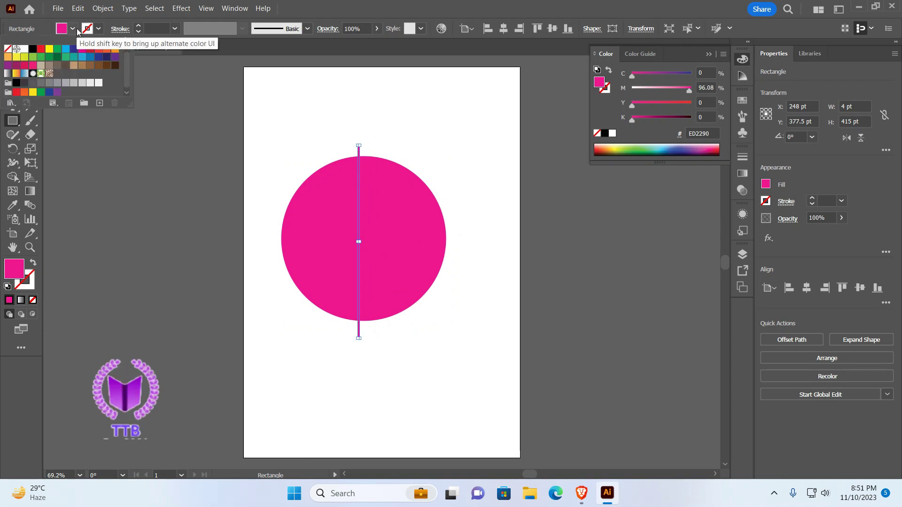
Fill the thin bar white and nudge it right toward the circle's centre.
{"action": "left_click", "coordinate": [25, 49]}
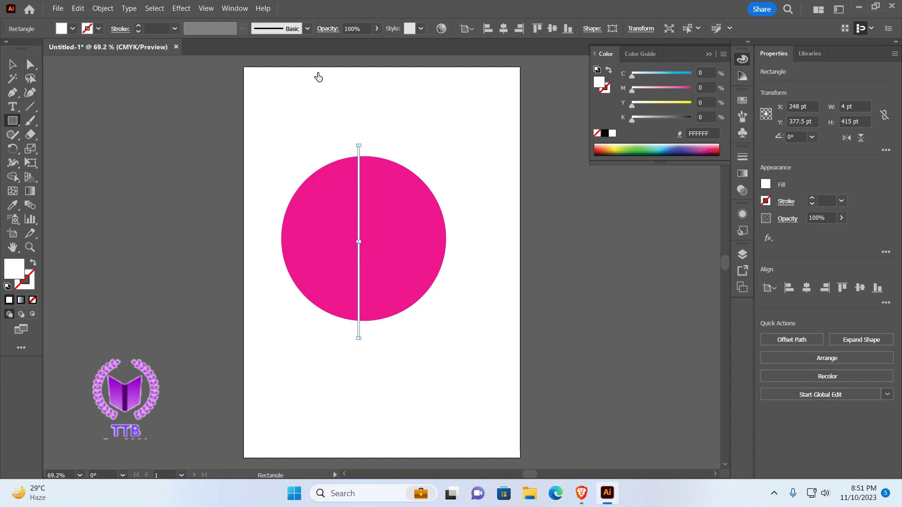
{"action": "left_click", "coordinate": [13, 65]}
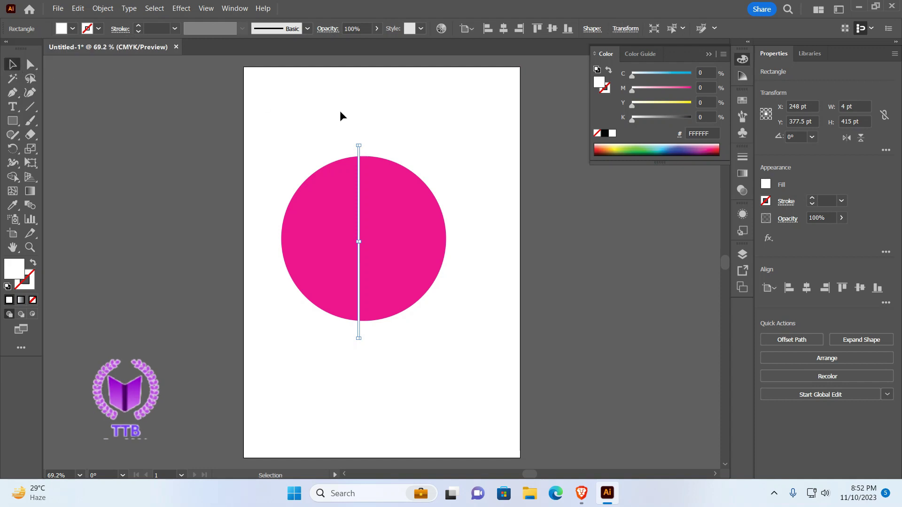
{"action": "left_click", "coordinate": [366, 139]}
{"action": "left_click", "coordinate": [360, 179]}
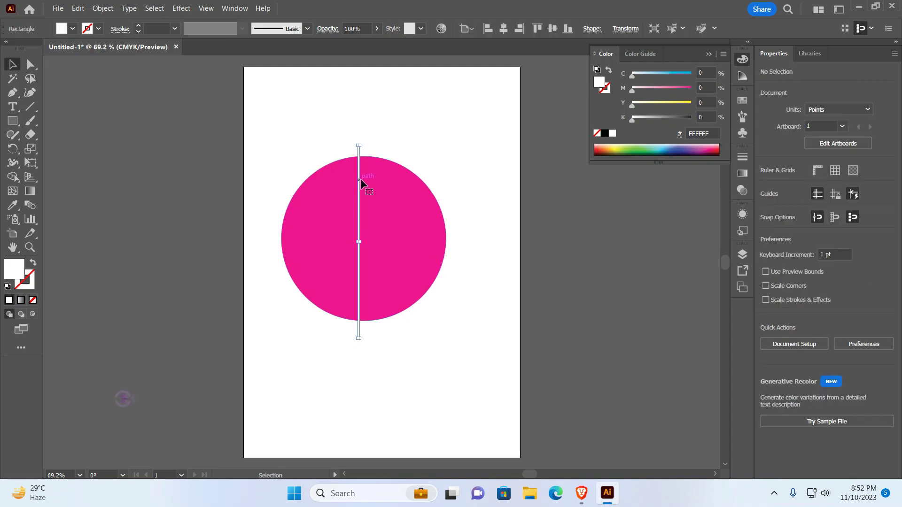
{"action": "left_click_drag", "start_coordinate": [360, 180], "coordinate": [365, 180]}
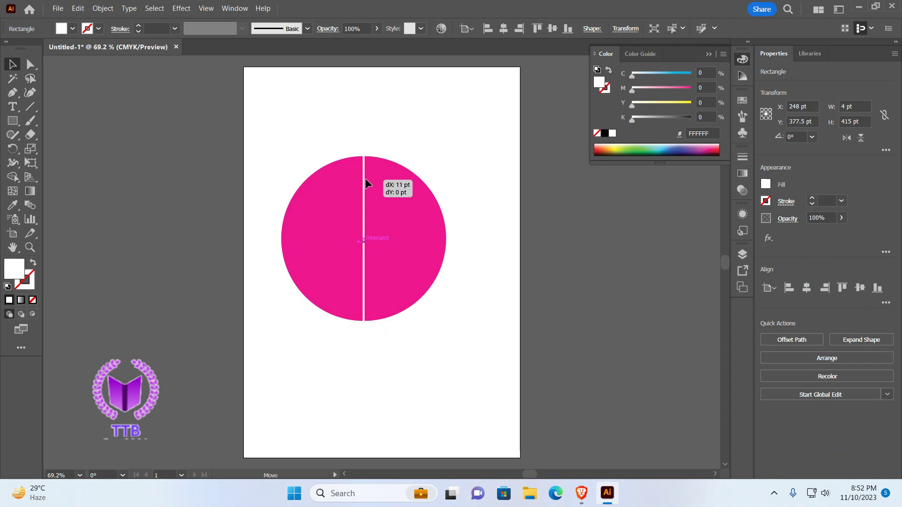
Select the circle and bar together to centre them, then reselect just the white bar.
{"action": "left_click", "coordinate": [420, 146]}
{"action": "left_click_drag", "start_coordinate": [253, 129], "coordinate": [459, 341]}
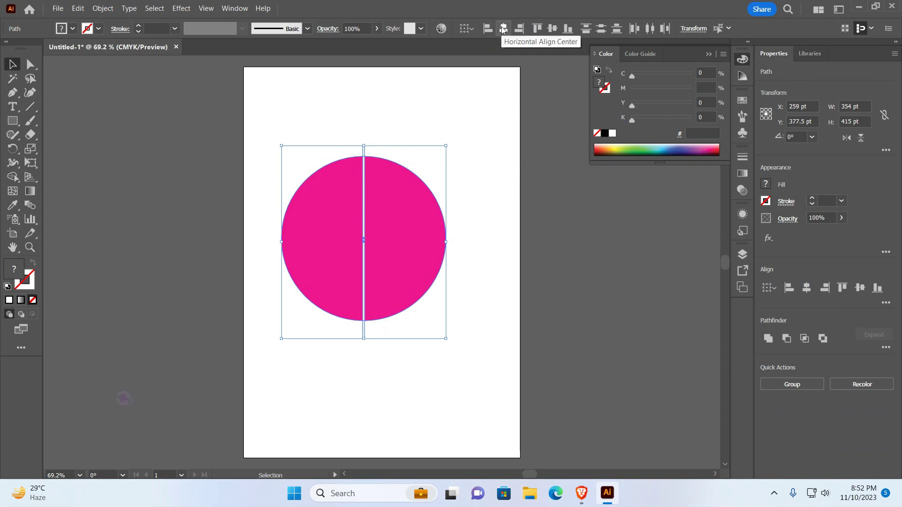
{"action": "left_click", "coordinate": [445, 129]}
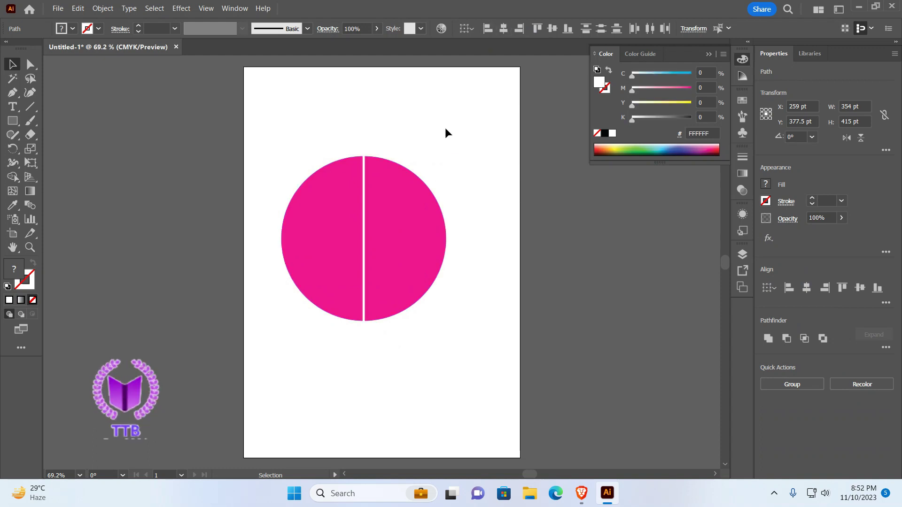
{"action": "left_click", "coordinate": [364, 166]}
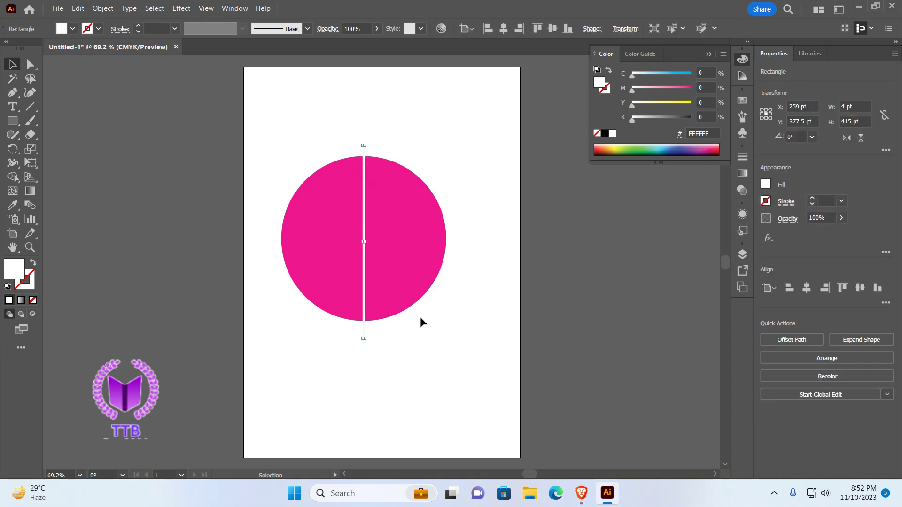
{"action": "left_click", "coordinate": [449, 240]}
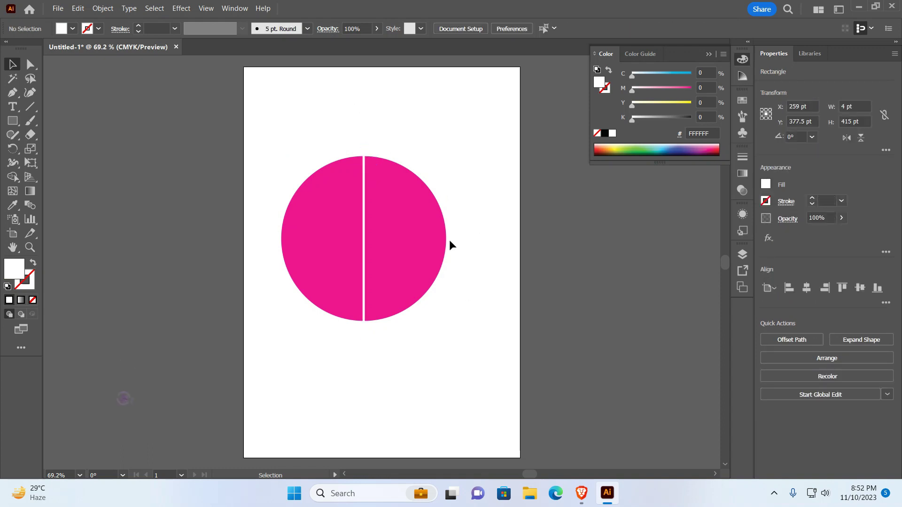
{"action": "left_click", "coordinate": [364, 232]}
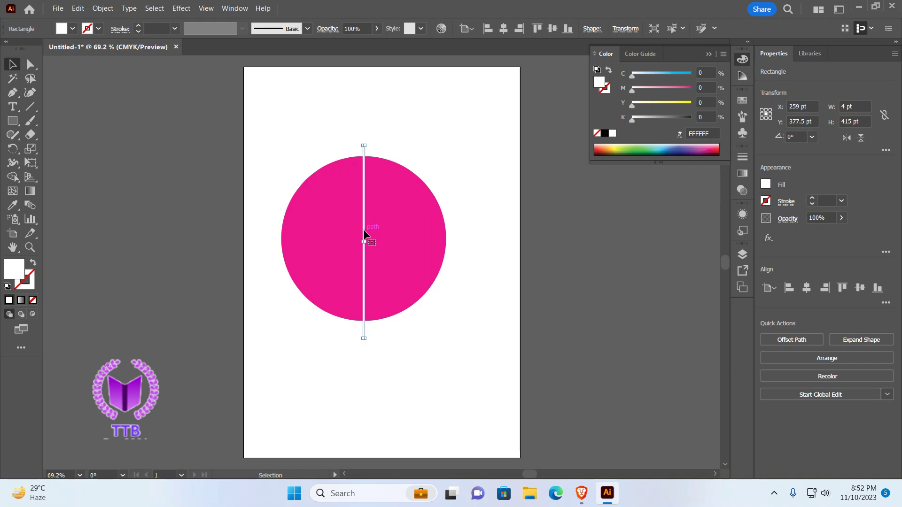
Rotate-copy the white bar by 360/8 (45°) and repeat twice with Ctrl+D for four crossing lines.
{"action": "right_click", "coordinate": [364, 230]}
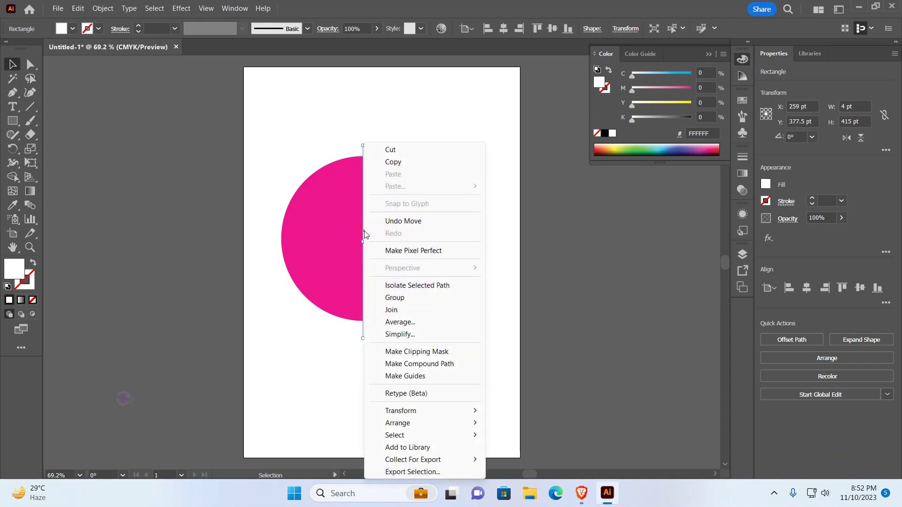
{"action": "mouse_move", "coordinate": [401, 410]}
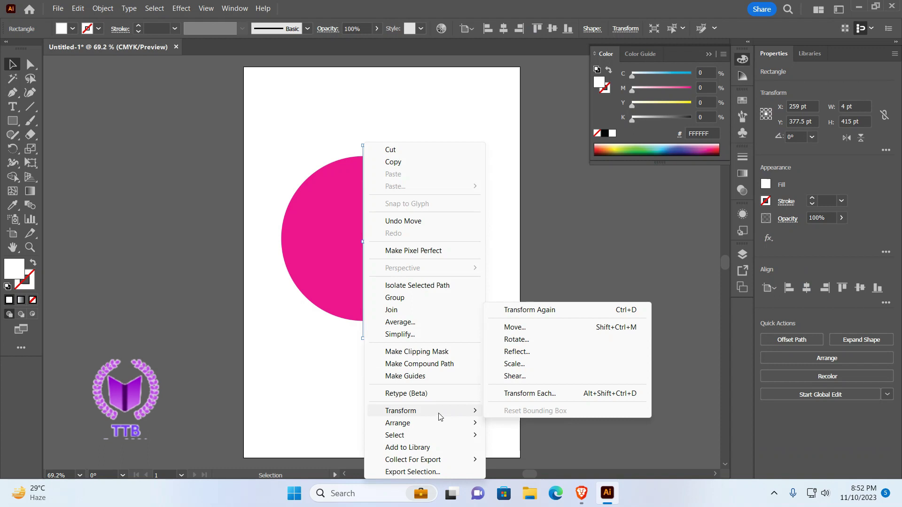
{"action": "left_click", "coordinate": [519, 340]}
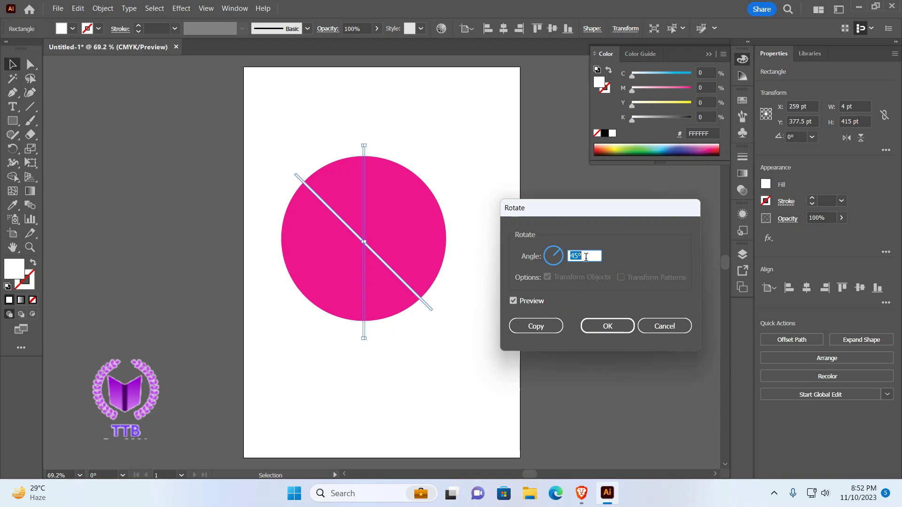
{"action": "type", "text": "360"}
{"action": "type", "text": "/8"}
{"action": "left_click", "coordinate": [538, 326]}
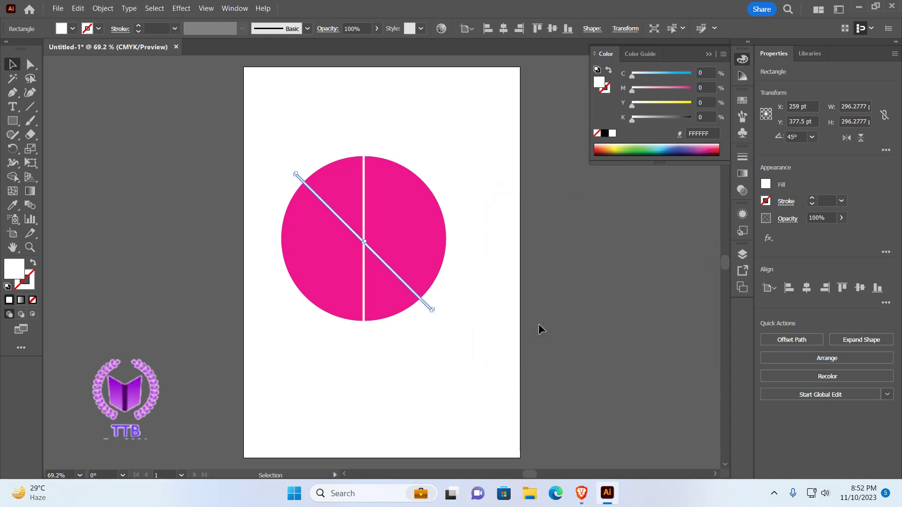
{"action": "key", "text": "ctrl+d"}
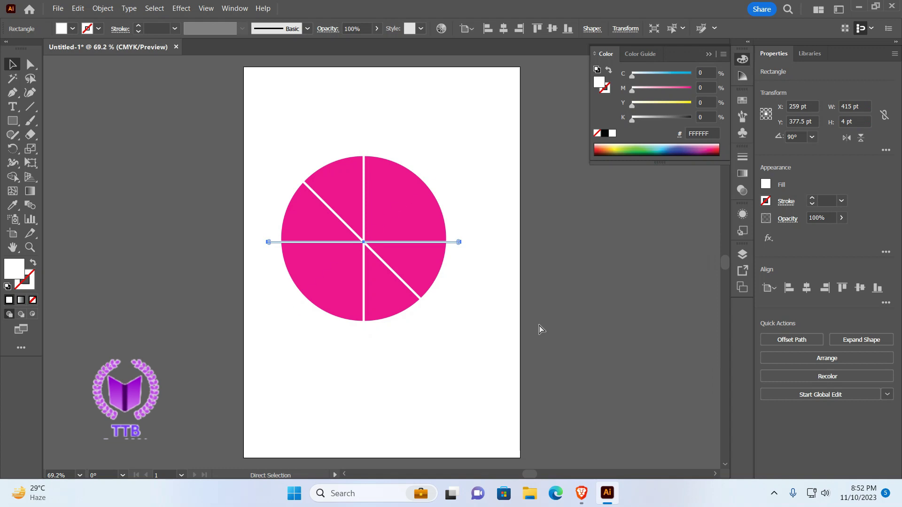
{"action": "key", "text": "ctrl+d"}
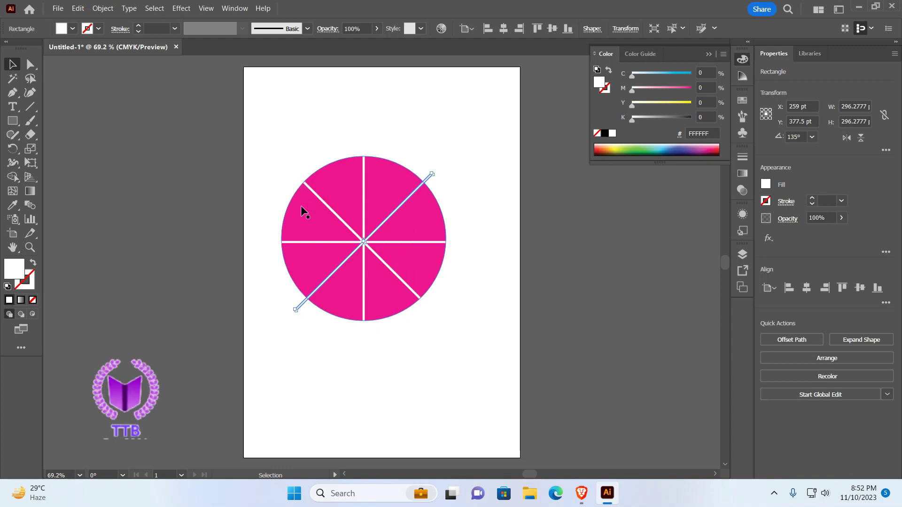
{"action": "left_click", "coordinate": [475, 261]}
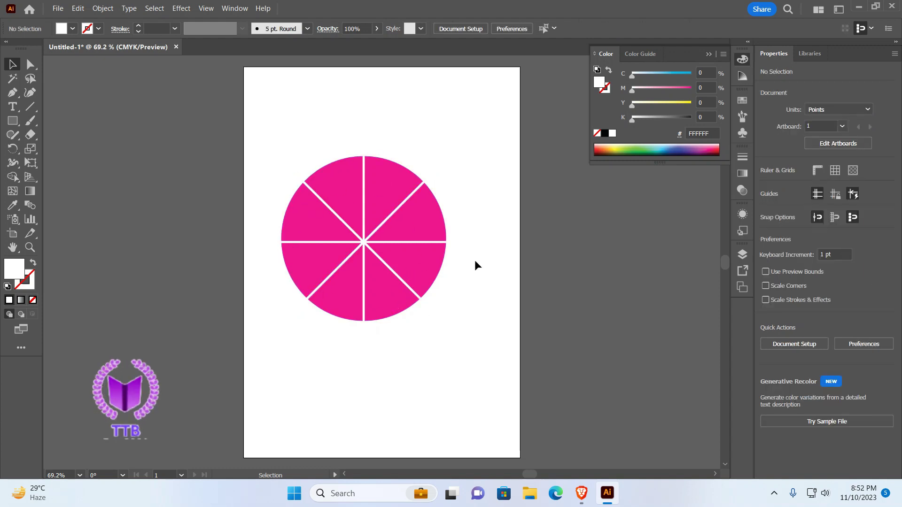
Select the circle and four lines and apply Pathfinder Divide.
{"action": "mouse_move", "coordinate": [277, 128]}
{"action": "left_mouse_down"}
{"action": "mouse_move", "coordinate": [354, 257]}
{"action": "mouse_move", "coordinate": [444, 333]}
{"action": "left_mouse_up"}
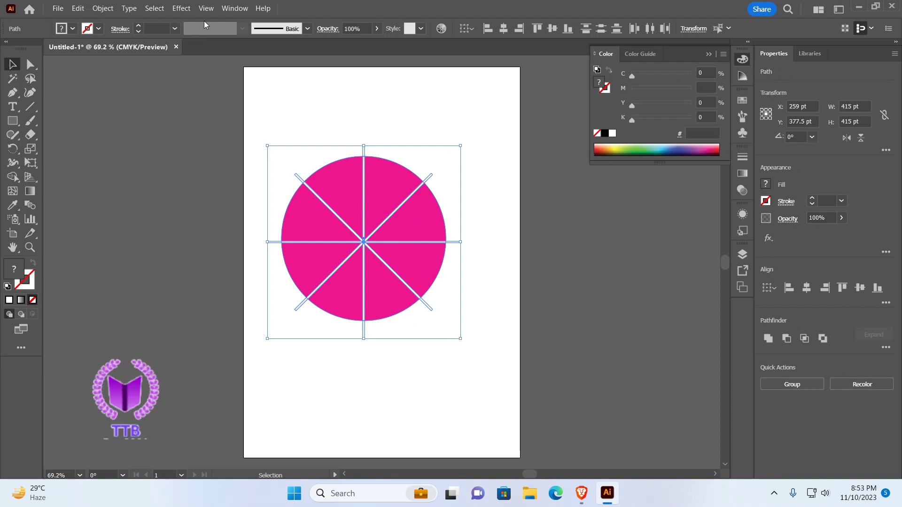
{"action": "left_click", "coordinate": [235, 9]}
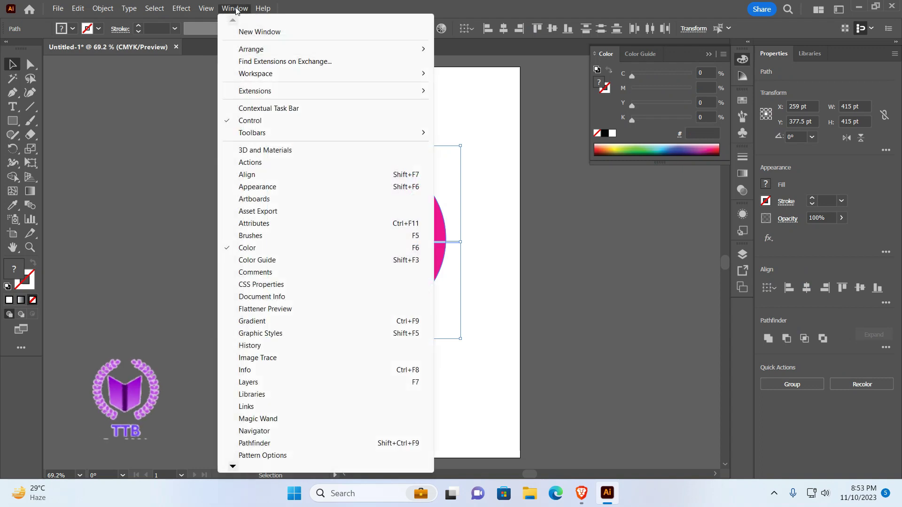
{"action": "left_click", "coordinate": [258, 442]}
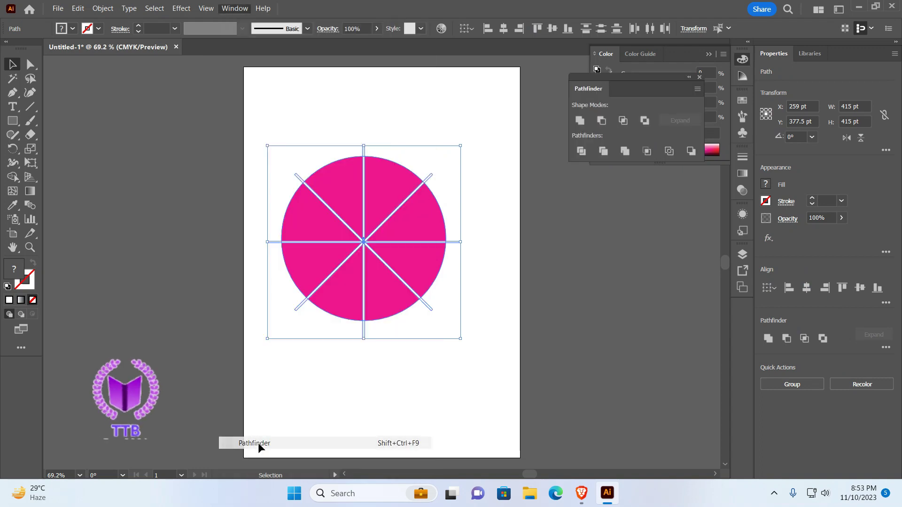
{"action": "left_click", "coordinate": [581, 151]}
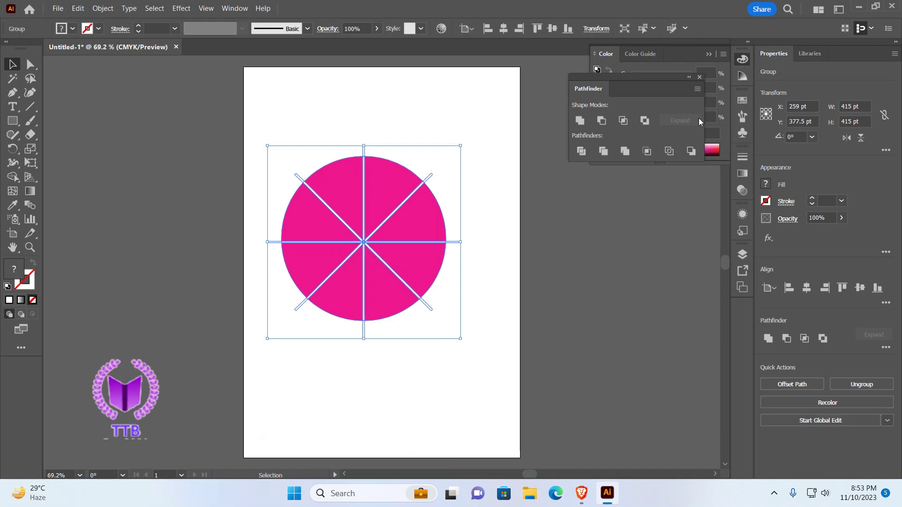
Ungroup the divided pieces into separate slices and clear the selection.
{"action": "right_click", "coordinate": [387, 187]}
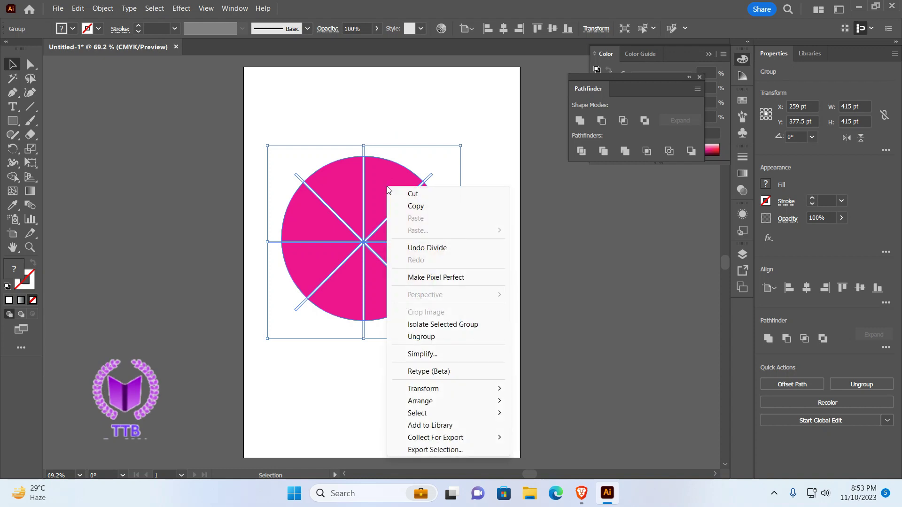
{"action": "left_click", "coordinate": [426, 338]}
{"action": "left_click", "coordinate": [532, 305]}
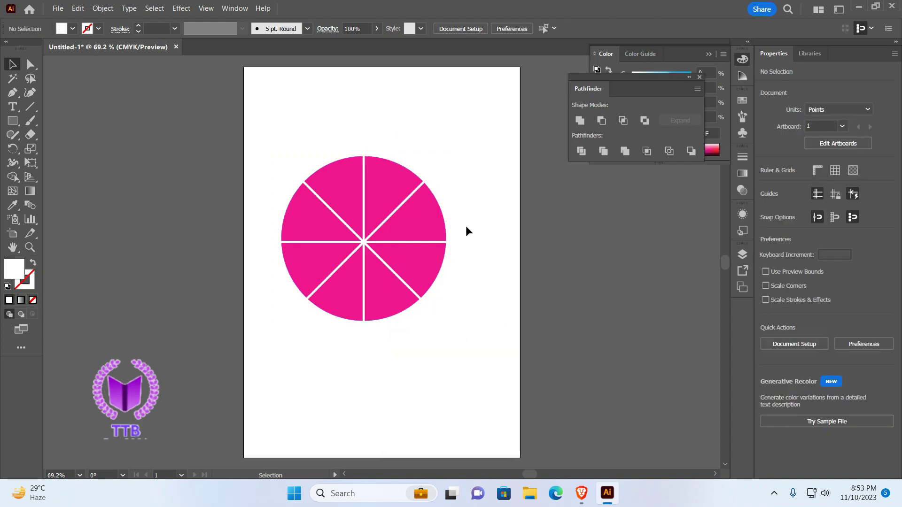
{"action": "left_click", "coordinate": [430, 215]}
Colour the right and bottom slices dark green, olive, yellow-green and orange.
{"action": "left_click", "coordinate": [699, 77]}
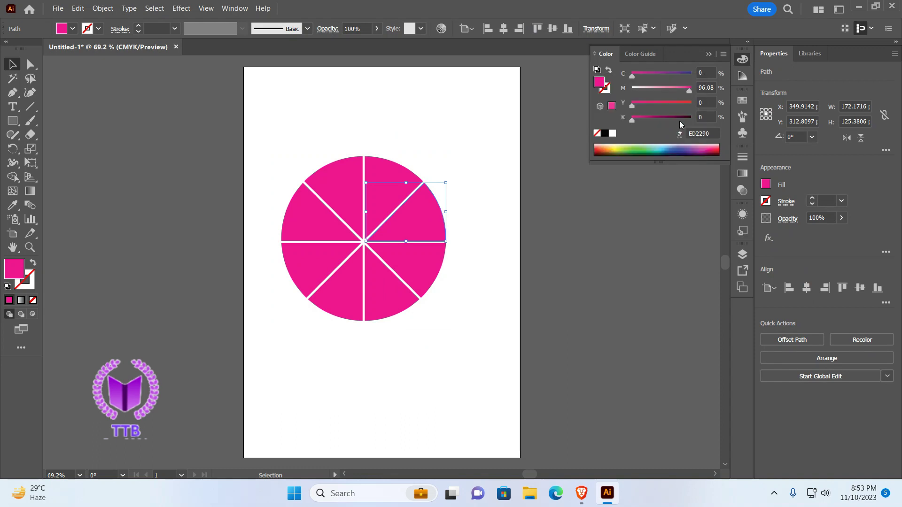
{"action": "left_click", "coordinate": [650, 150]}
{"action": "left_click", "coordinate": [424, 275]}
{"action": "left_click", "coordinate": [625, 149]}
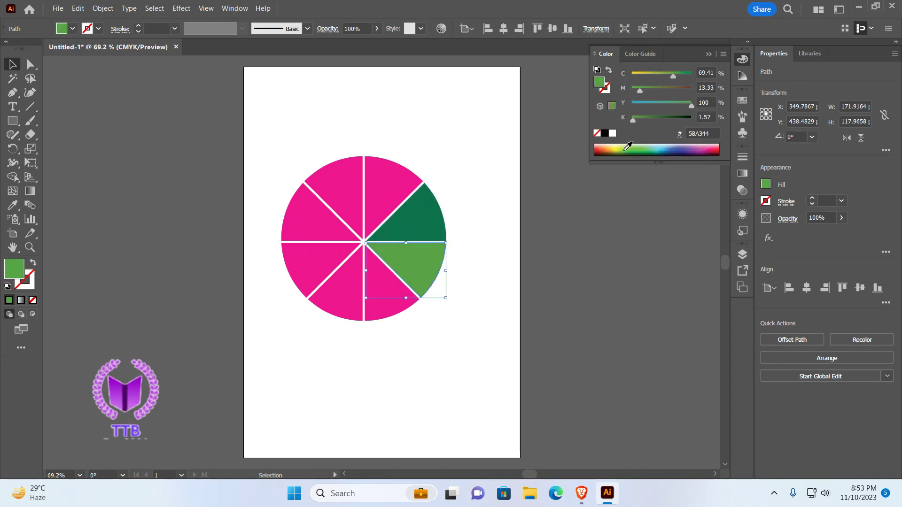
{"action": "left_click", "coordinate": [621, 151]}
{"action": "left_click", "coordinate": [374, 303]}
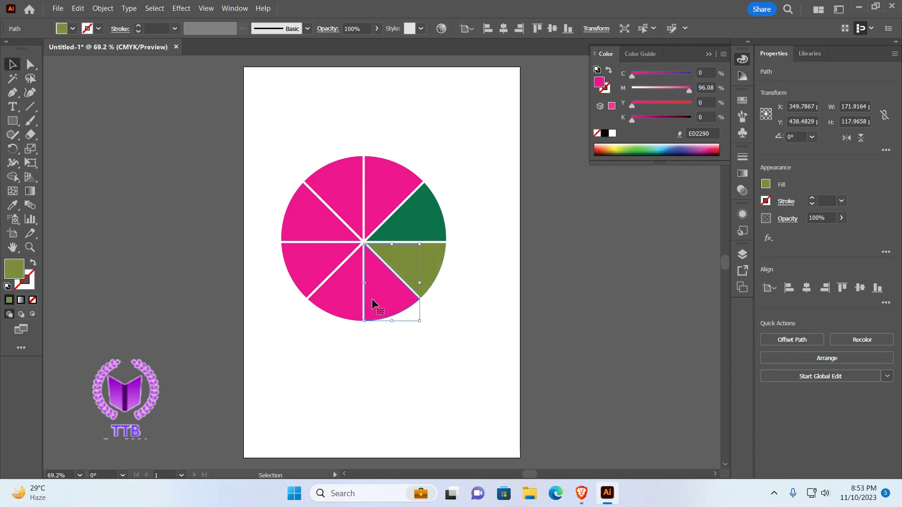
{"action": "left_click", "coordinate": [619, 148]}
{"action": "left_click", "coordinate": [340, 292]}
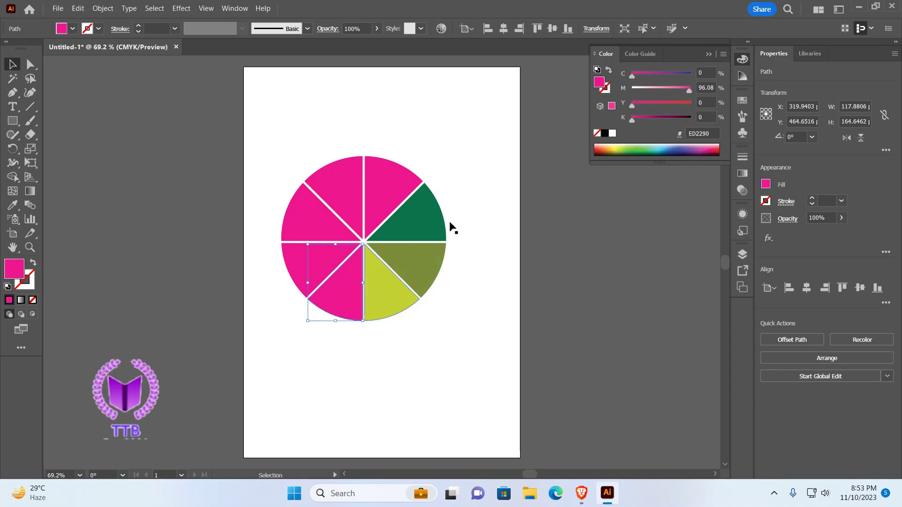
{"action": "left_click", "coordinate": [603, 149]}
Colour the left slices green and cyan, and the top-left slice yellow.
{"action": "left_click", "coordinate": [295, 268]}
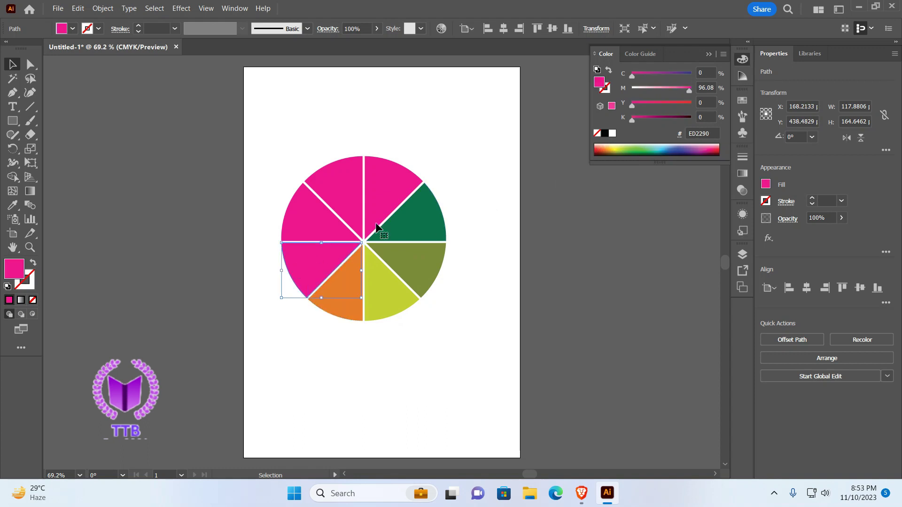
{"action": "left_click", "coordinate": [644, 149]}
{"action": "left_click", "coordinate": [315, 207]}
{"action": "left_click", "coordinate": [654, 147]}
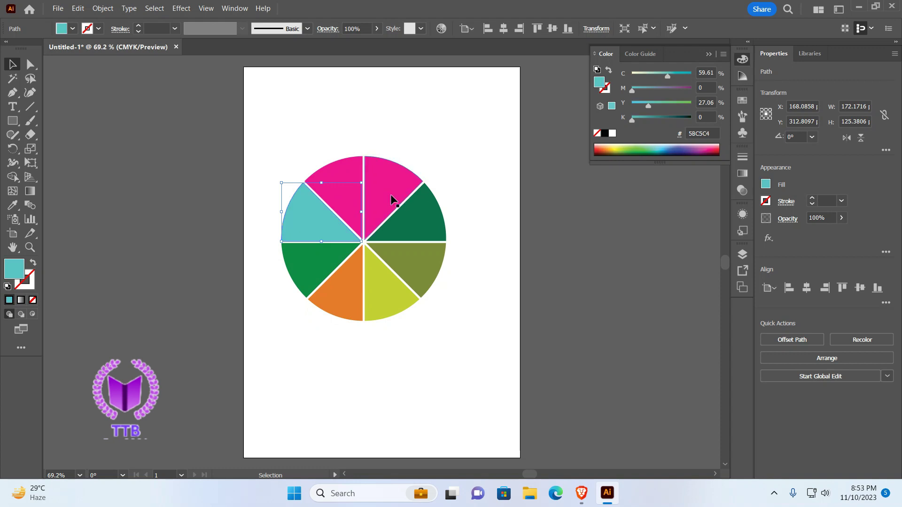
{"action": "left_click", "coordinate": [350, 168]}
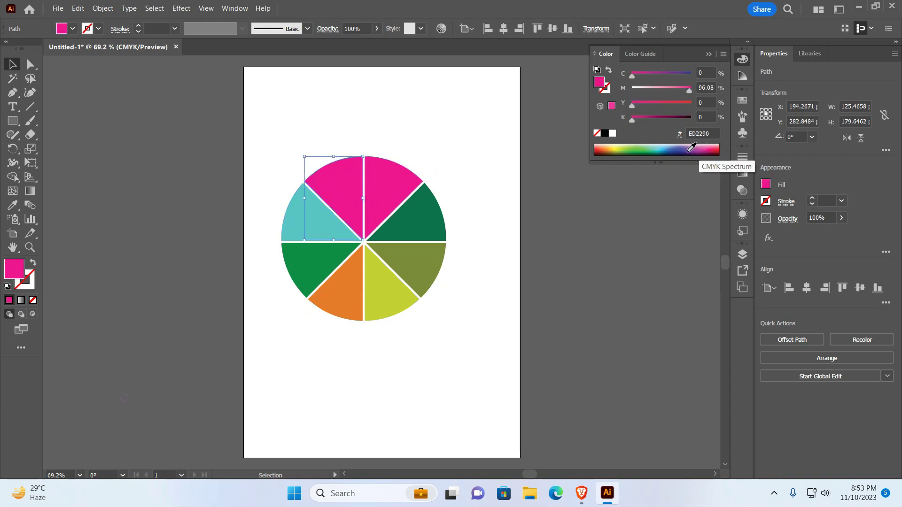
{"action": "left_click", "coordinate": [689, 152]}
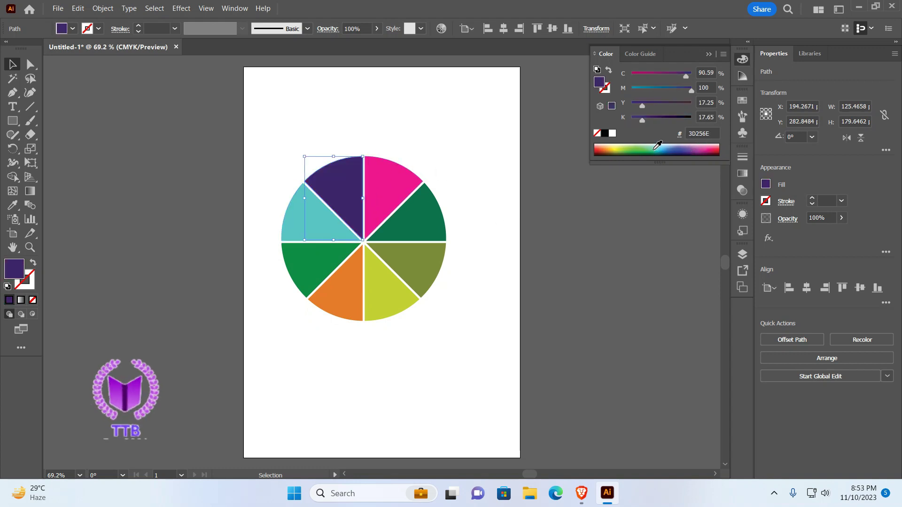
{"action": "left_click", "coordinate": [656, 144]}
{"action": "left_click", "coordinate": [530, 237]}
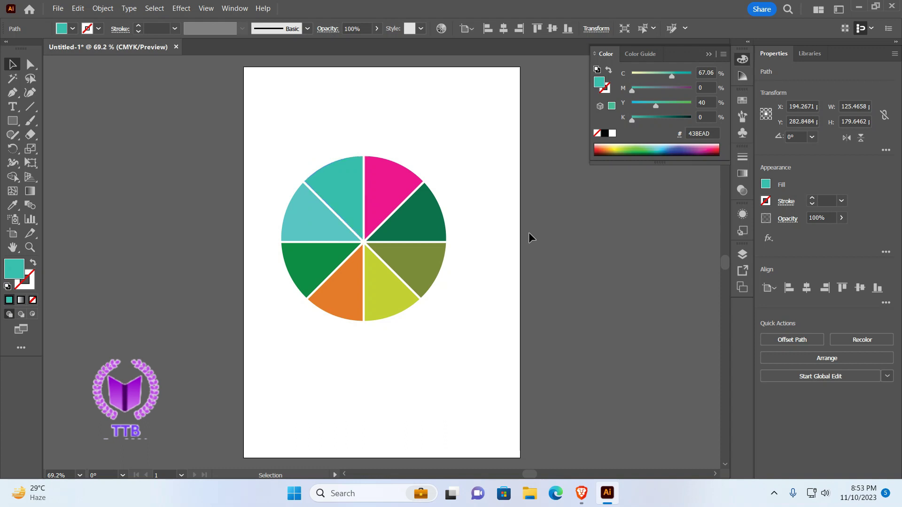
{"action": "left_click", "coordinate": [352, 196]}
{"action": "left_click", "coordinate": [612, 149]}
{"action": "left_click", "coordinate": [471, 160]}
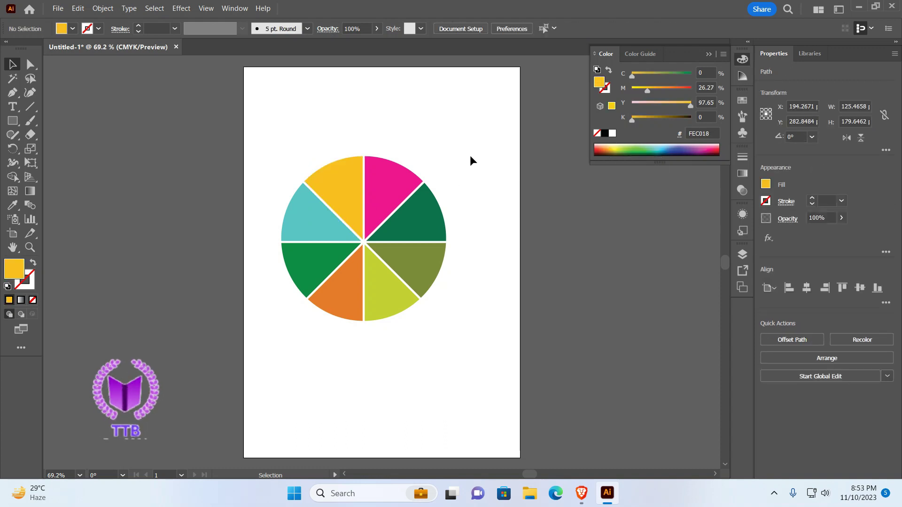